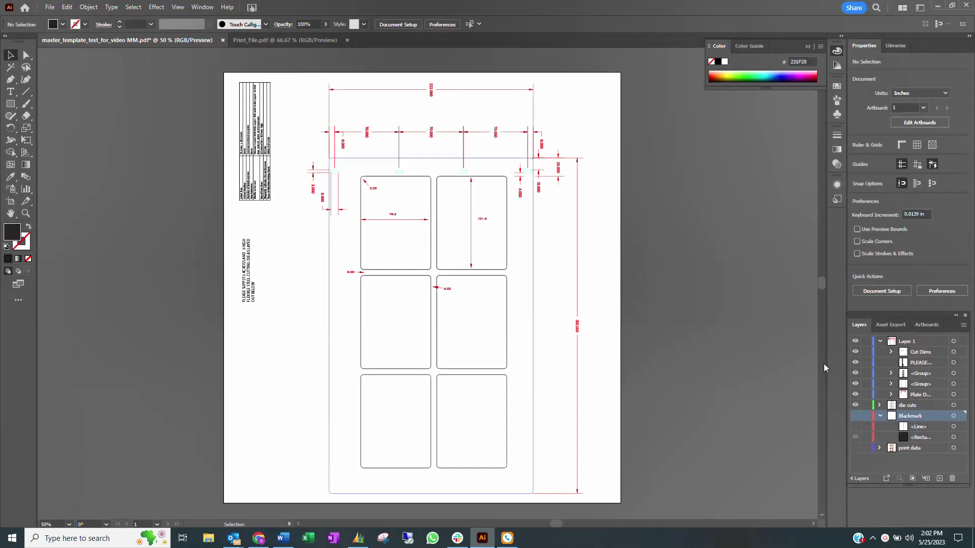
Hide the dimension lines, cut dimensions, printing notes, spec table and outer plate rectangle sublayers
click(856, 394)
click(855, 352)
click(855, 362)
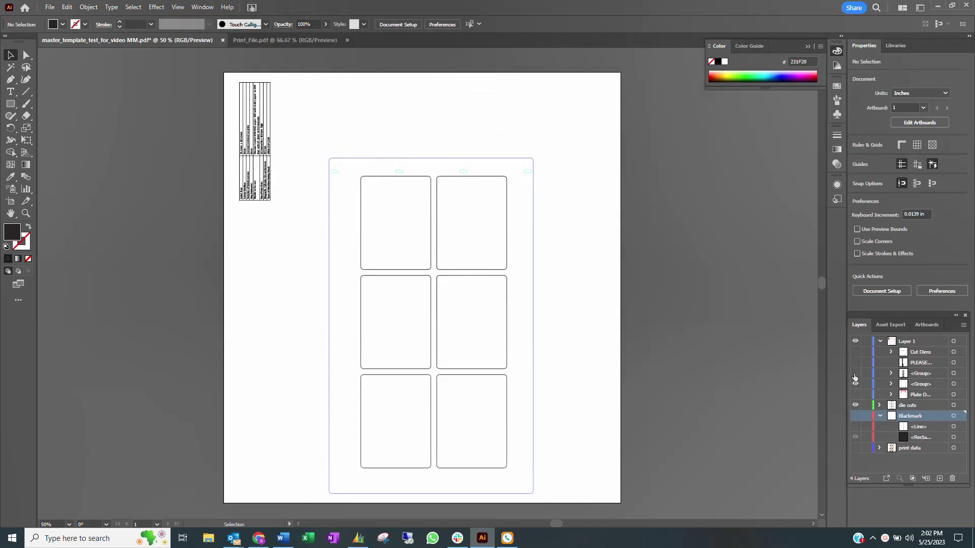
click(856, 373)
click(855, 384)
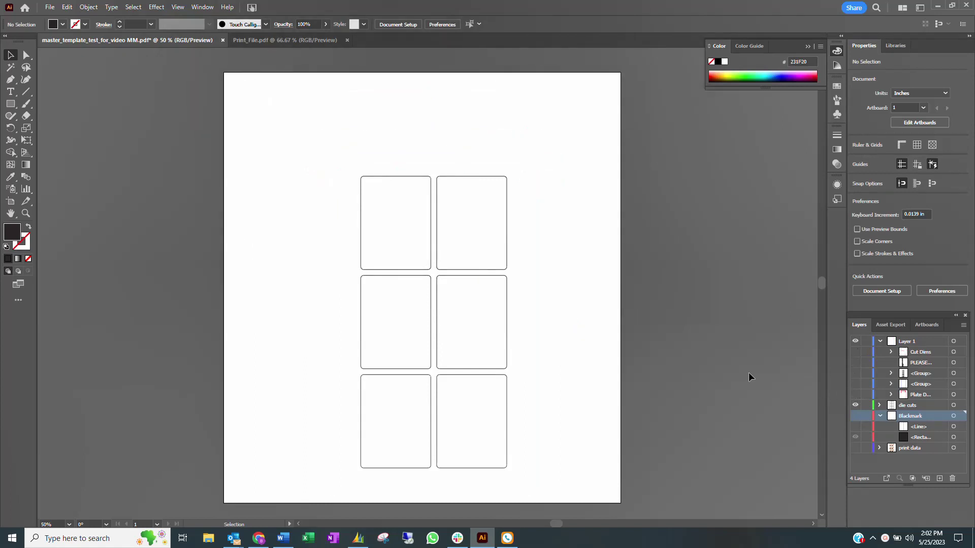
Zoom in on the six labels and turn off the die-cuts layer to reveal the Sugar Scrub artwork
key(ctrl+=)
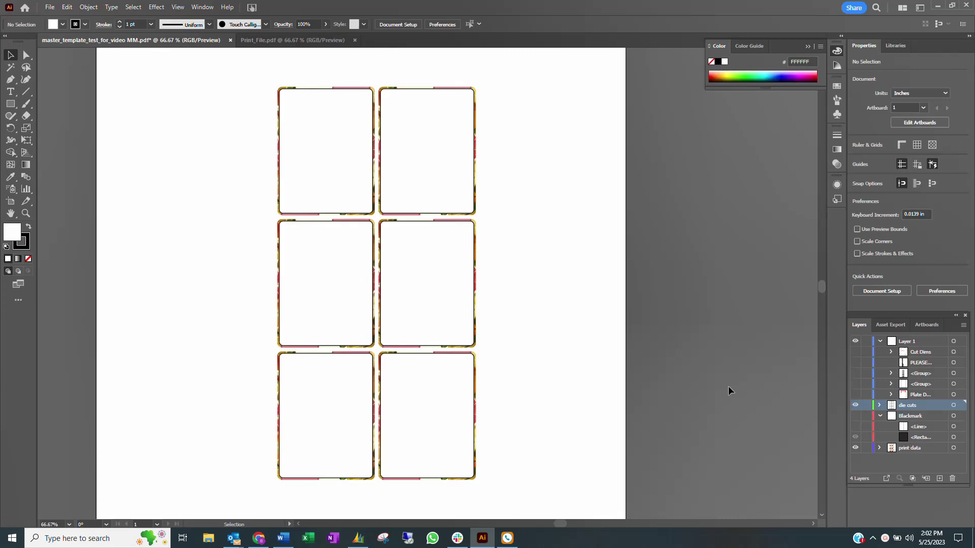
click(855, 405)
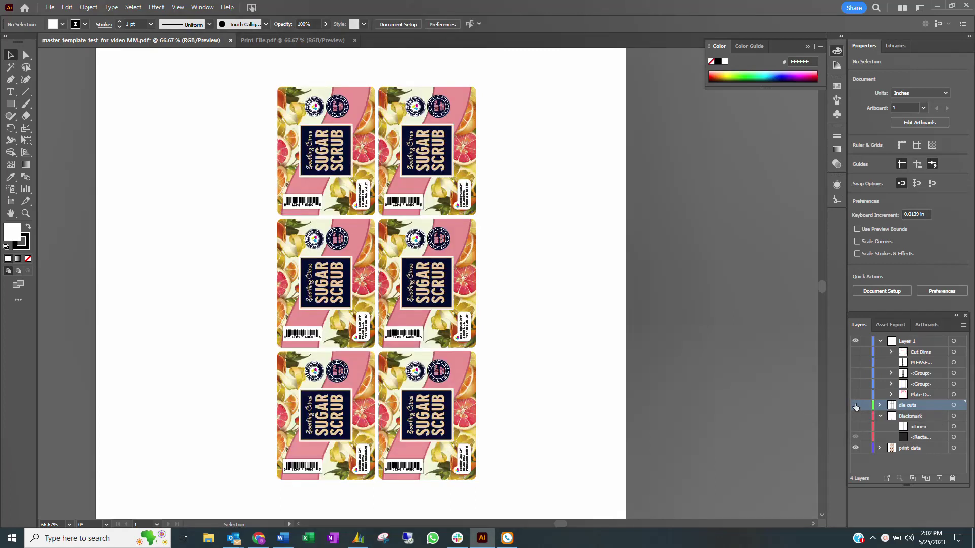
click(855, 405)
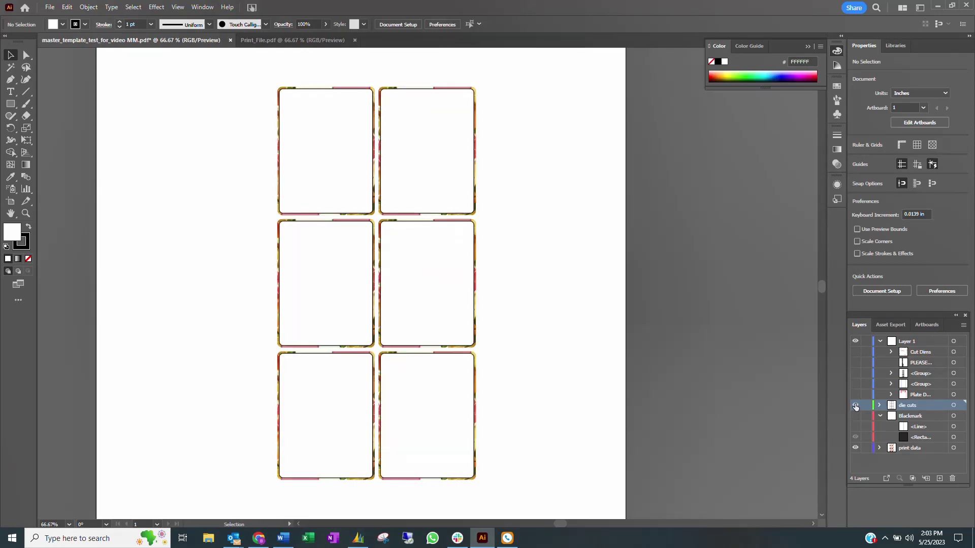
click(854, 405)
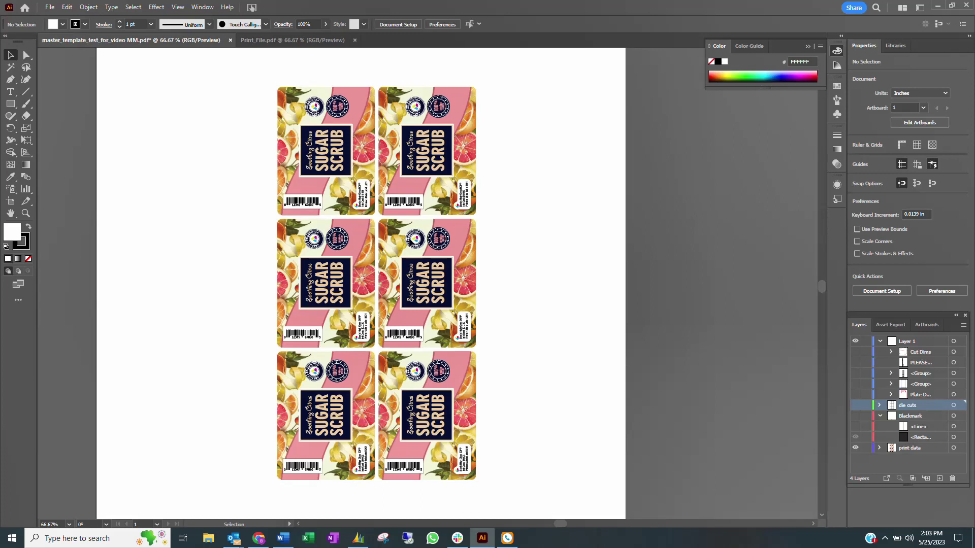
Select all six labels and fit the artboard to the selected art (6.37 × 12.6228 in)
drag(265, 76, 491, 493)
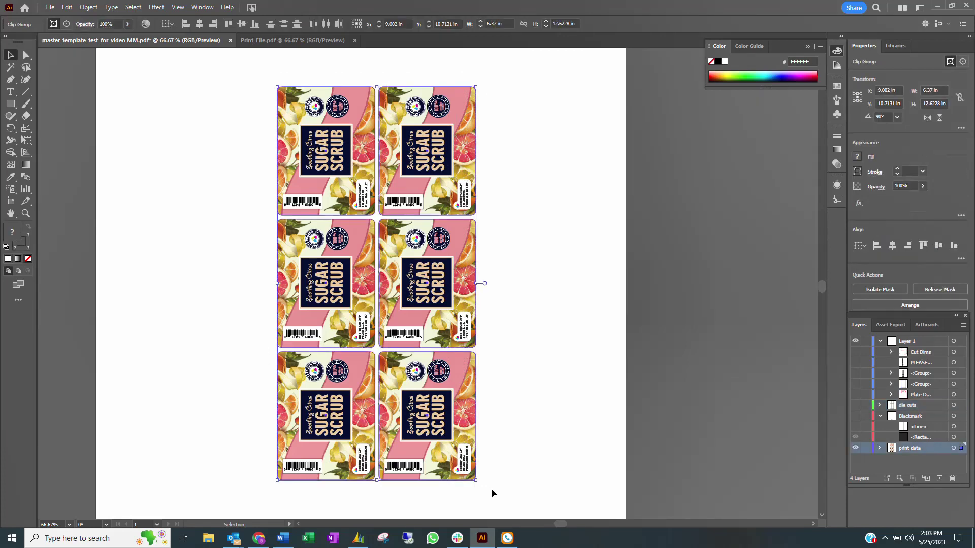
click(91, 8)
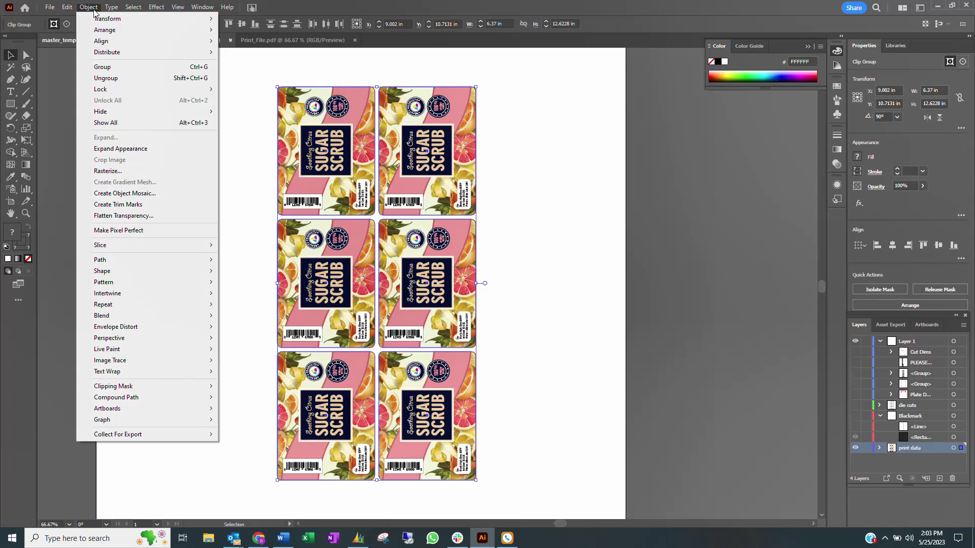
mouse_move(143, 414)
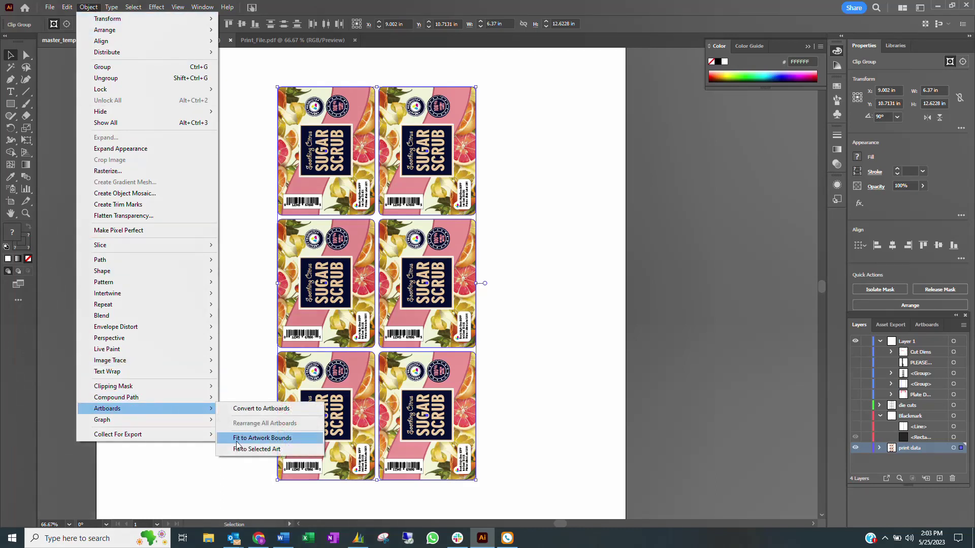
click(290, 450)
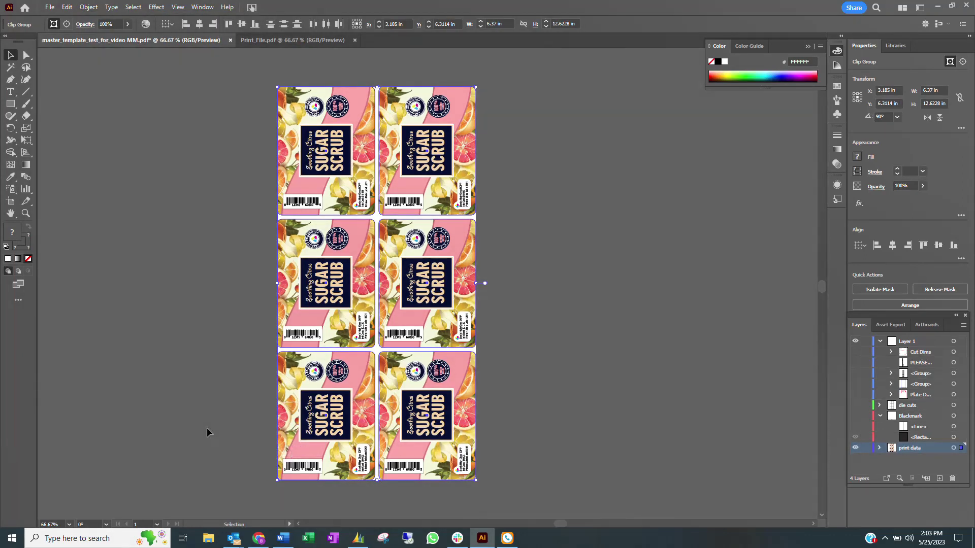
Set the artboard width to 8.5 in with the Artboard tool
click(11, 202)
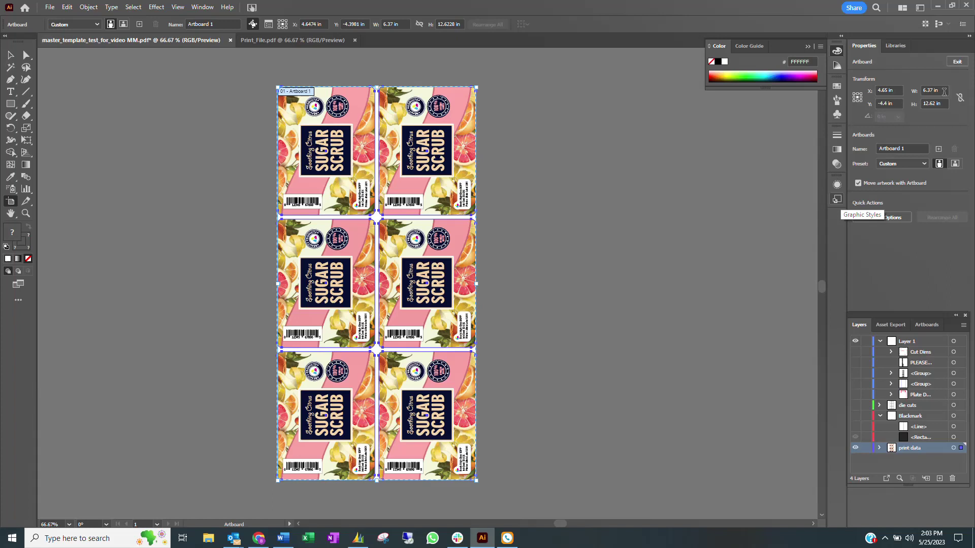
click(937, 90)
click(936, 90)
text(8)
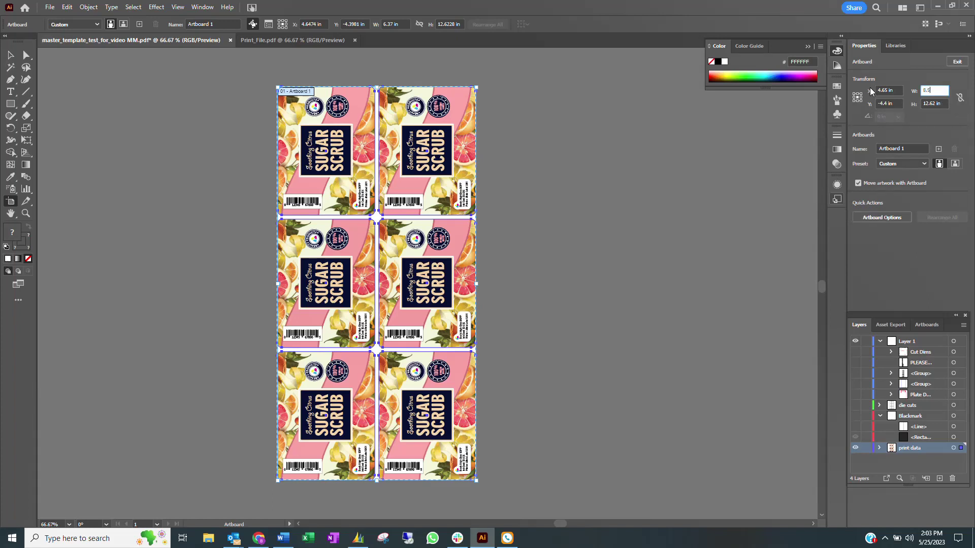
text(.5)
key(Return)
Deselect the artwork and make the Blackmark layer visible to show the registration mark
key(Escape)
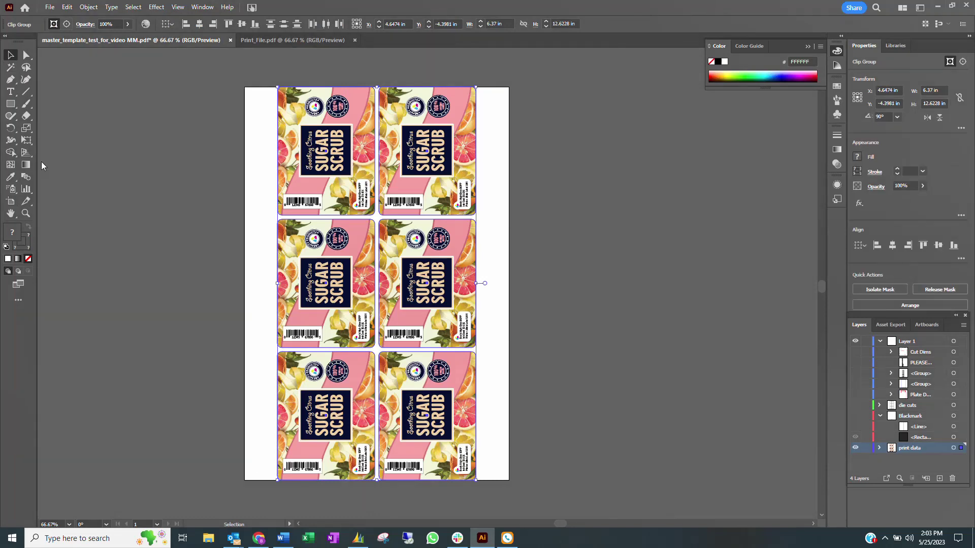
click(109, 141)
click(855, 416)
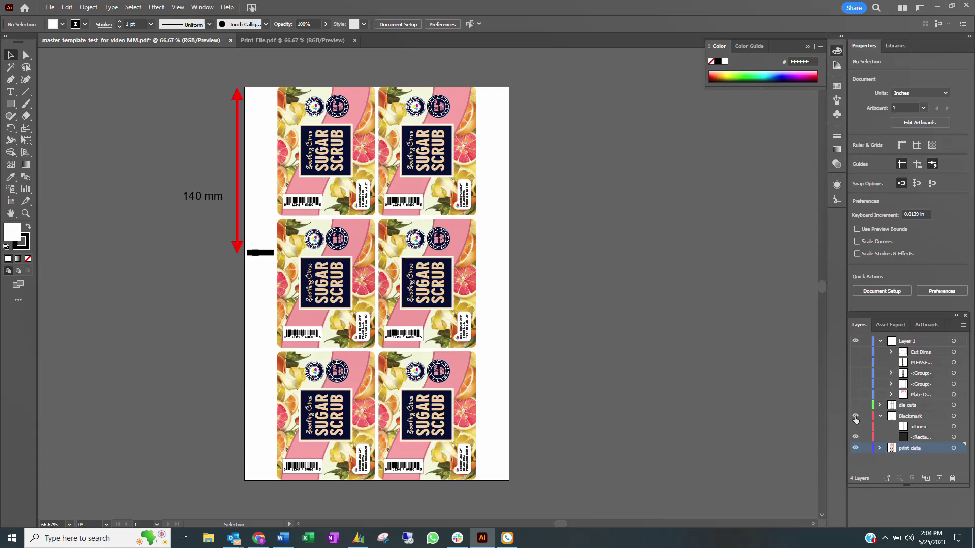
Save the document as an Adobe PDF named PrintFile_MM
click(50, 8)
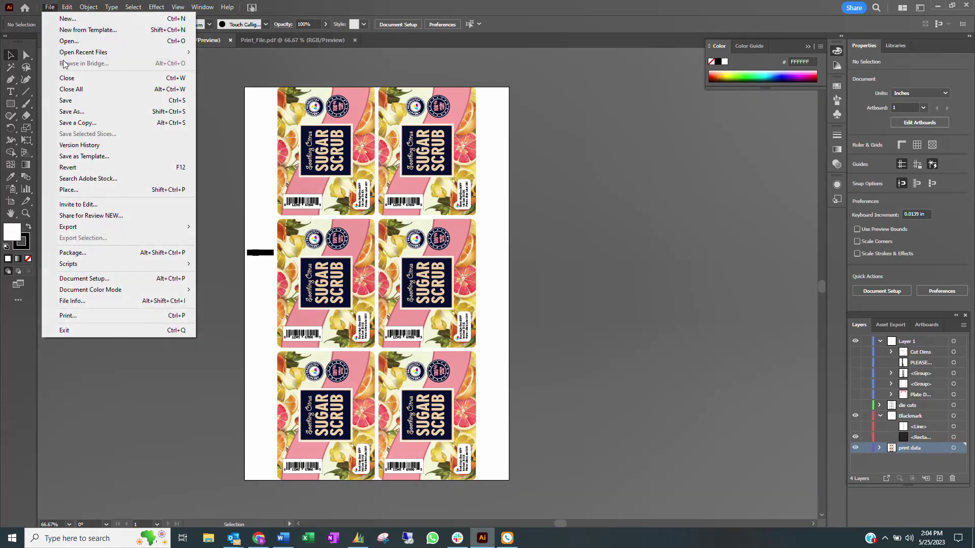
click(81, 113)
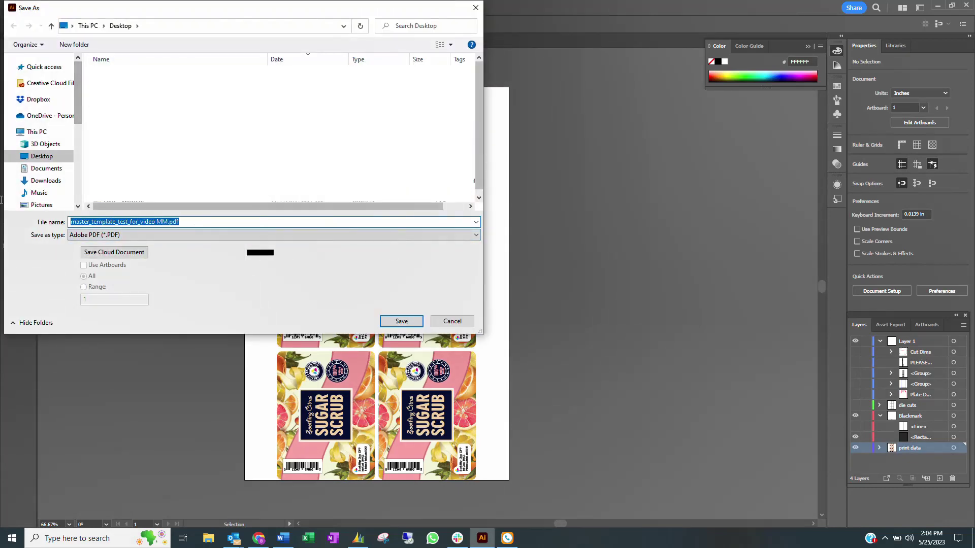
text(PrintFile)
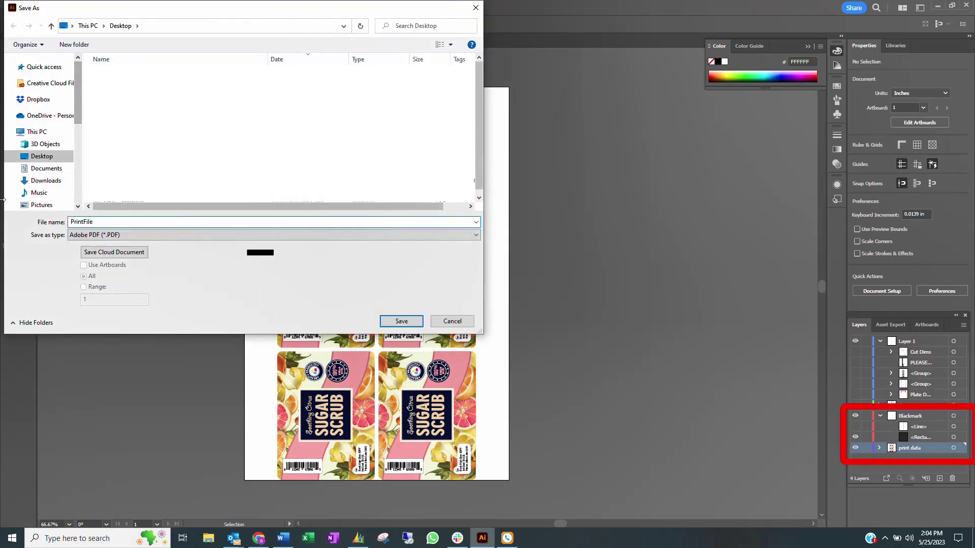
text(_MM)
key(Return)
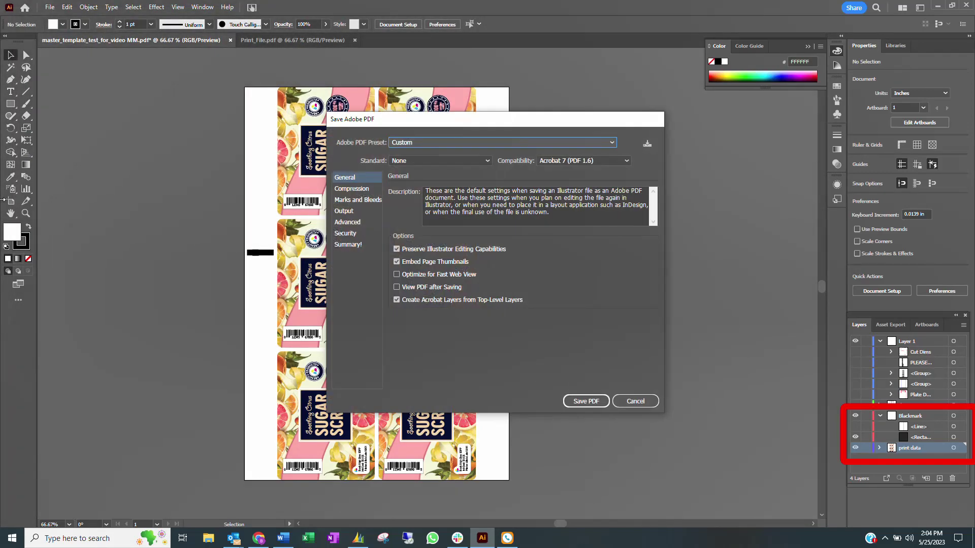
click(580, 401)
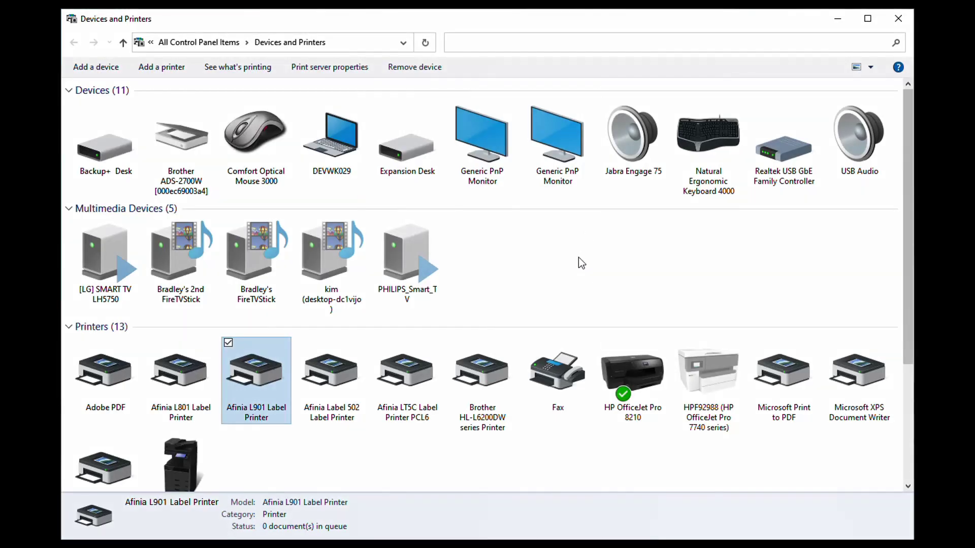
right_click(266, 376)
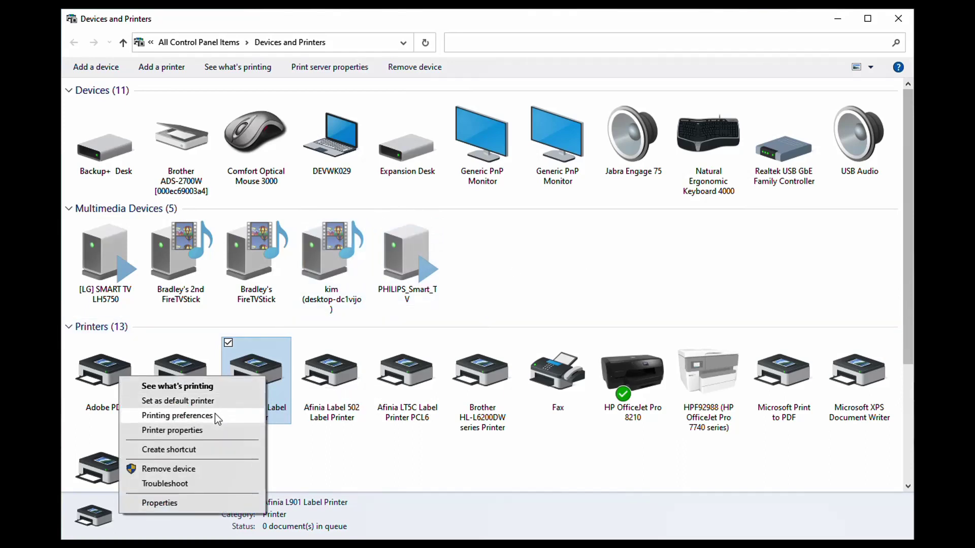
click(217, 418)
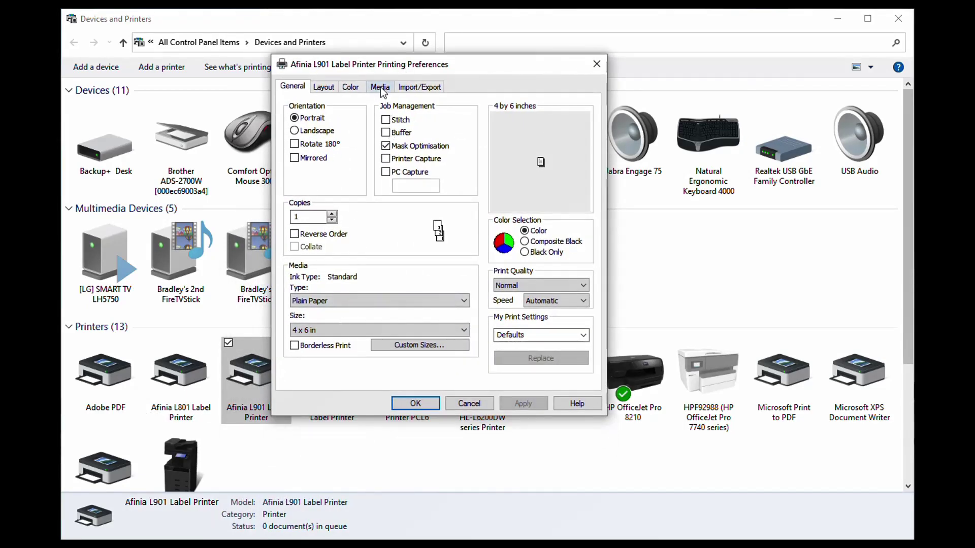
click(381, 88)
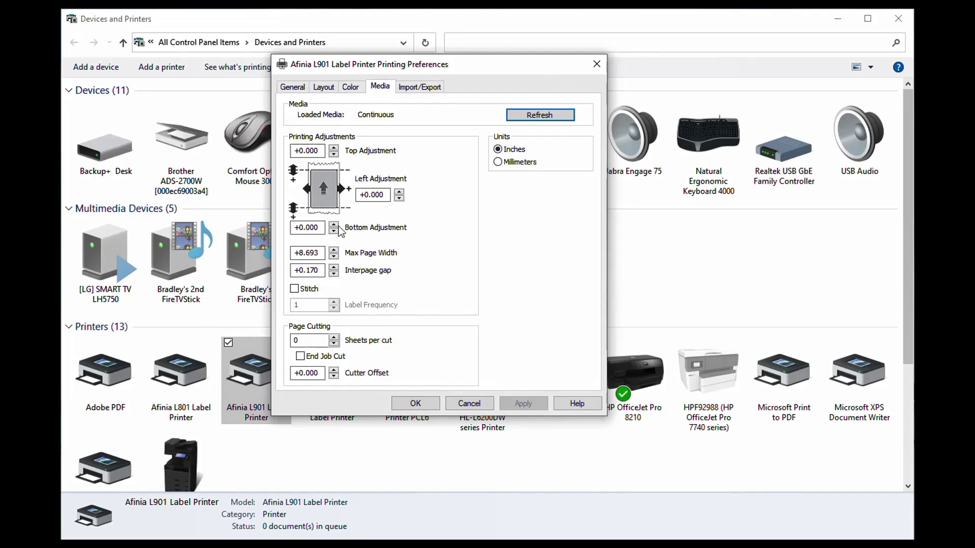
click(320, 270)
Reopen the Afinia L901 printing preferences and enter 4 as the Media interpage gap
key(Escape)
right_click(264, 379)
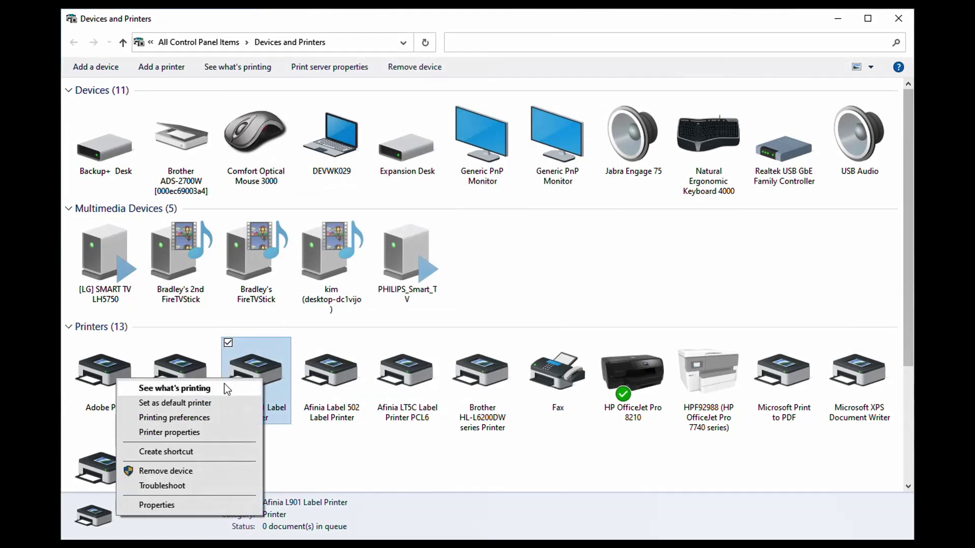
click(215, 417)
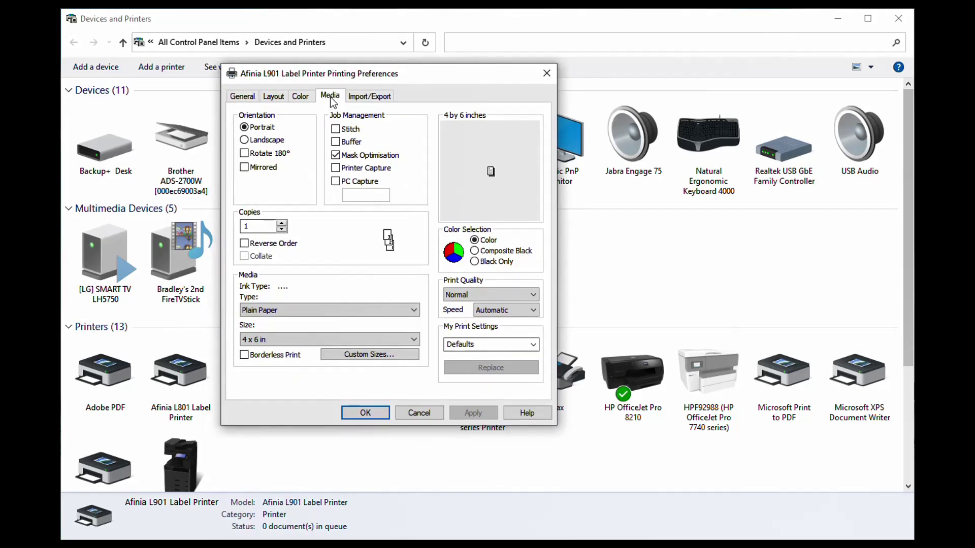
click(331, 98)
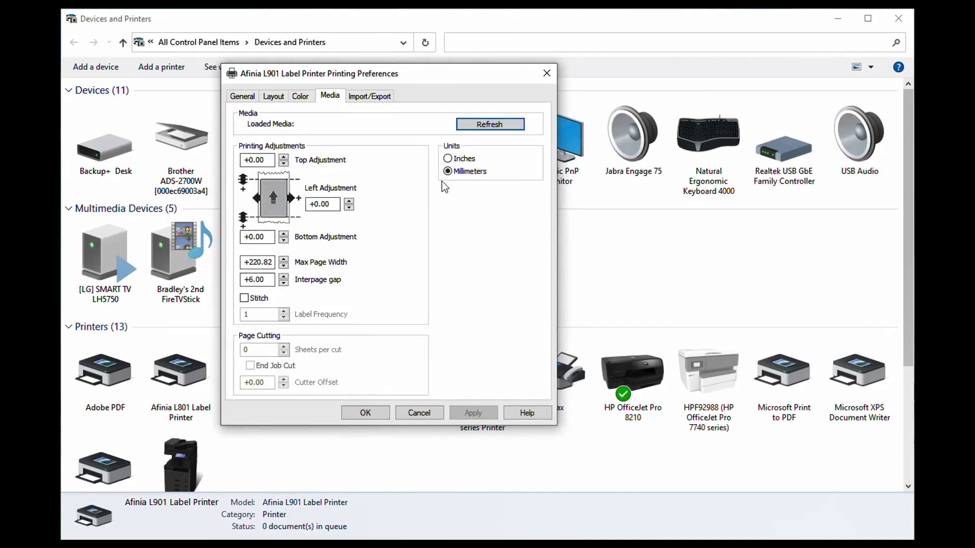
click(283, 283)
text(4)
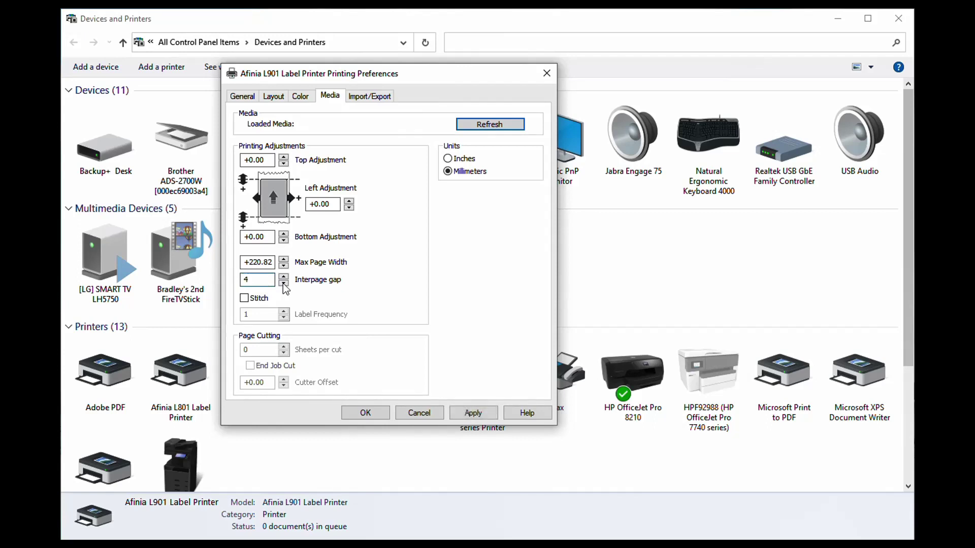